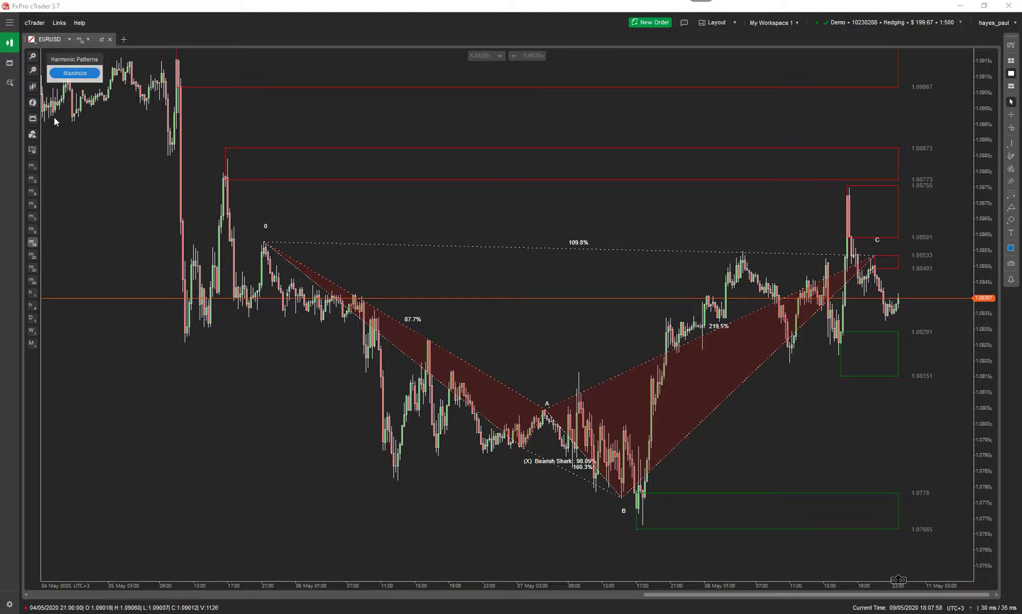
# Attach the Automated Telegram Chart Signals cBot to the EURUSD chart and start it.
pyautogui.click(36, 119)
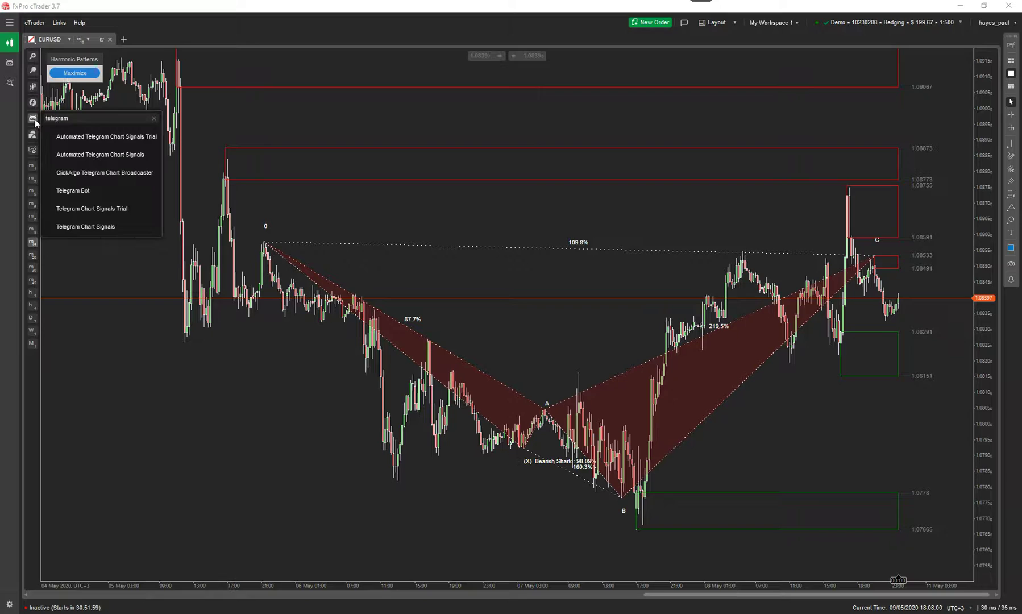
pyautogui.click(103, 154)
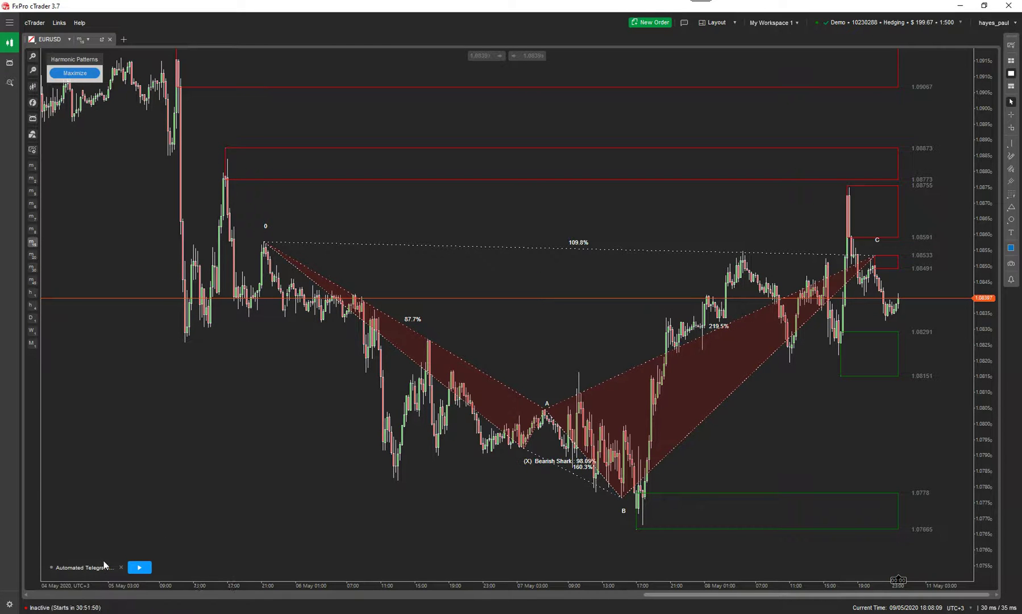
pyautogui.click(139, 566)
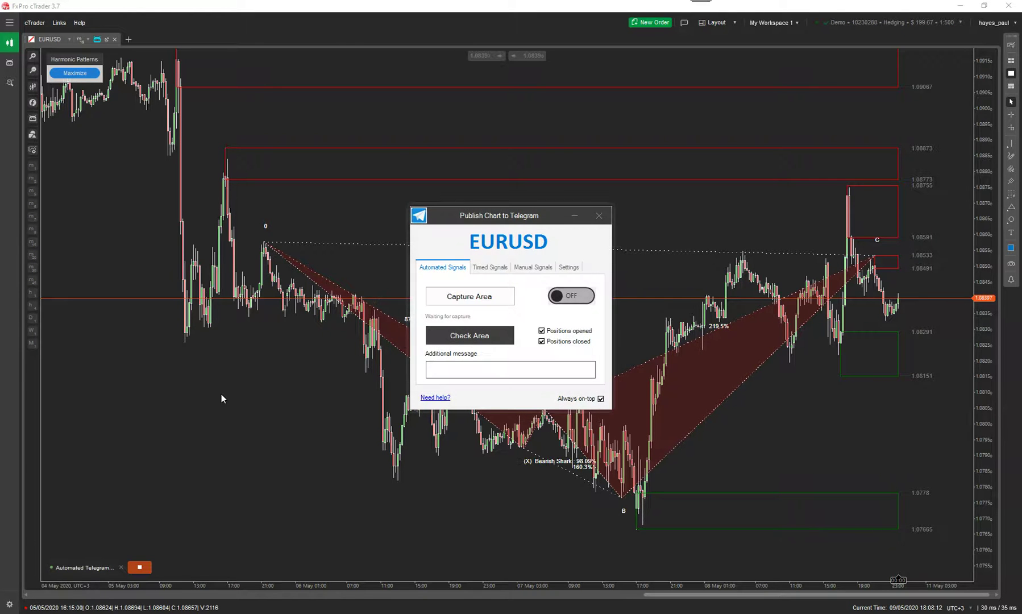
# Move the Publish Chart to Telegram window up-left and switch from Manual Signals to Timed Signals.
pyautogui.moveTo(402, 200); pyautogui.dragTo(290, 148)
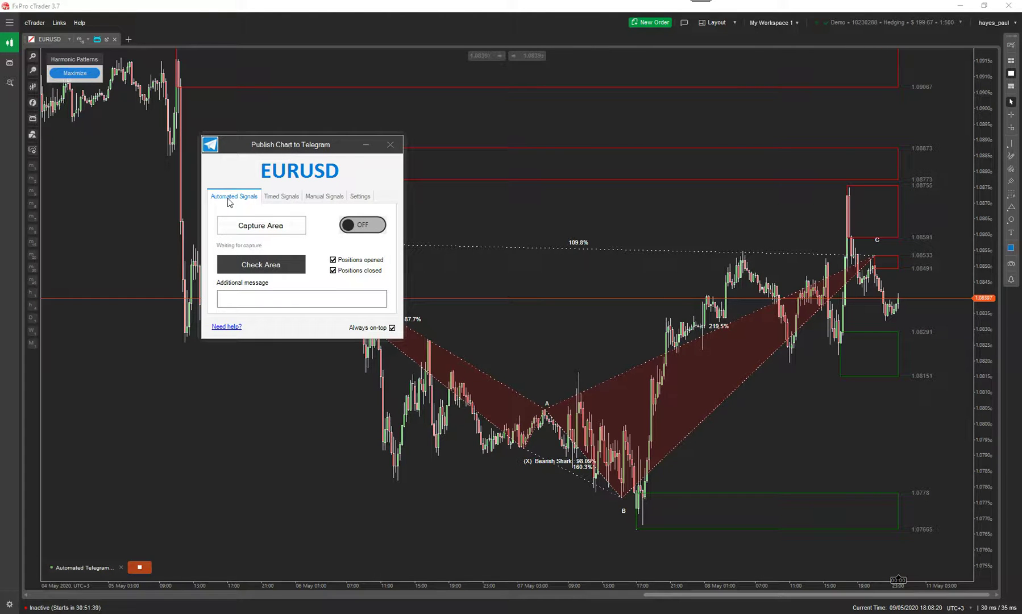
pyautogui.click(323, 197)
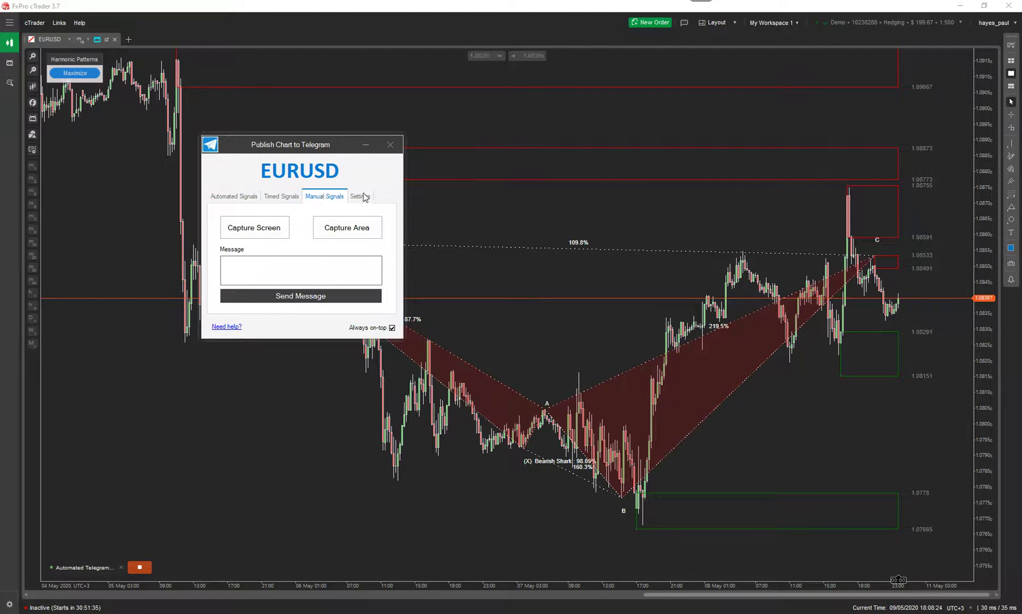
pyautogui.click(278, 198)
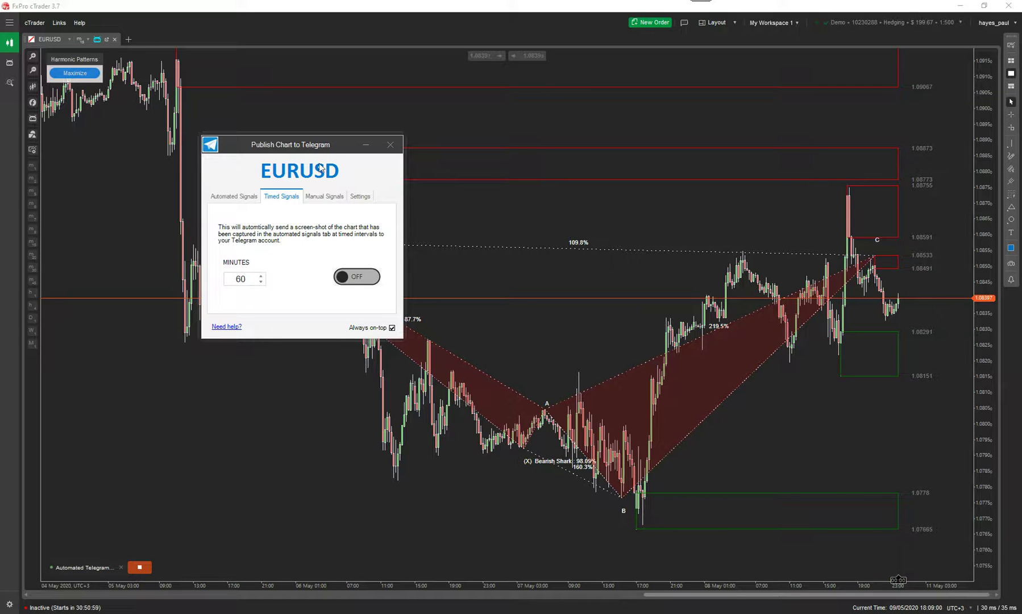
# Move the window lower left and capture the chart region at X=41, Y=61 from Automated Signals.
pyautogui.moveTo(300, 148); pyautogui.dragTo(162, 332)
pyautogui.click(98, 381)
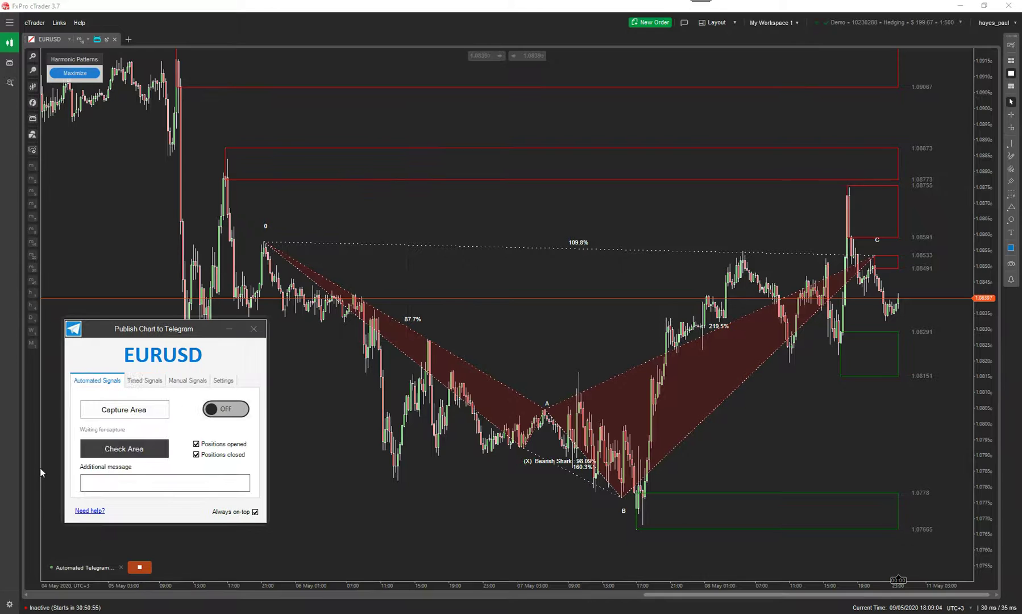
pyautogui.click(135, 411)
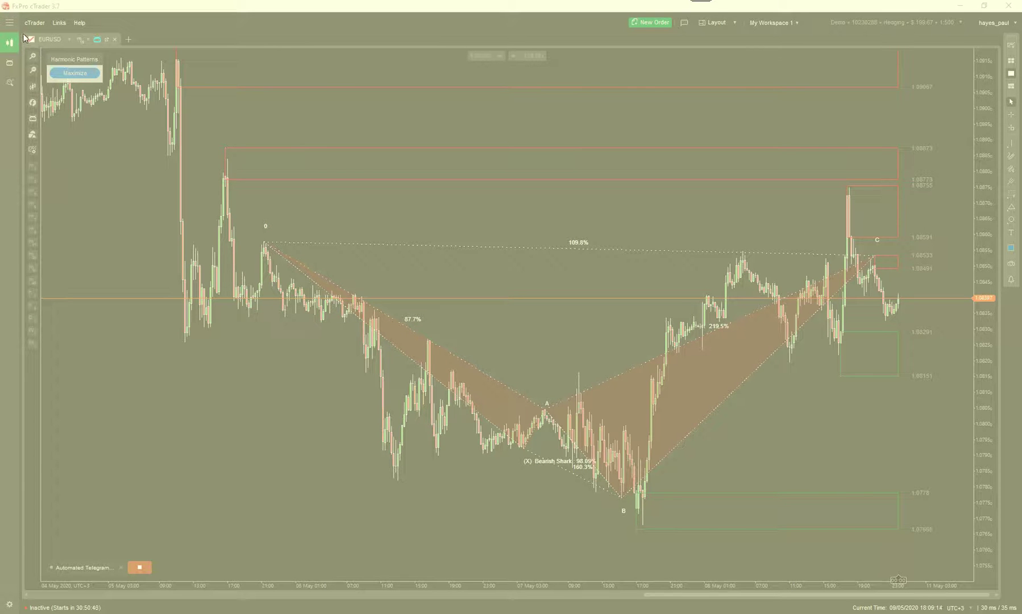
pyautogui.moveTo(24, 37); pyautogui.dragTo(999, 593)
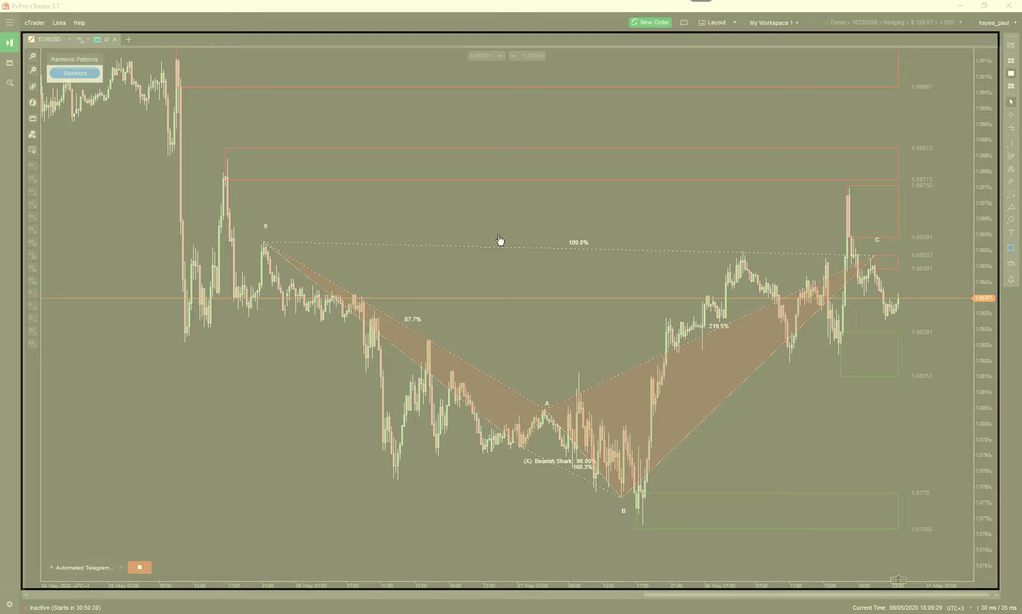
pyautogui.click(528, 258)
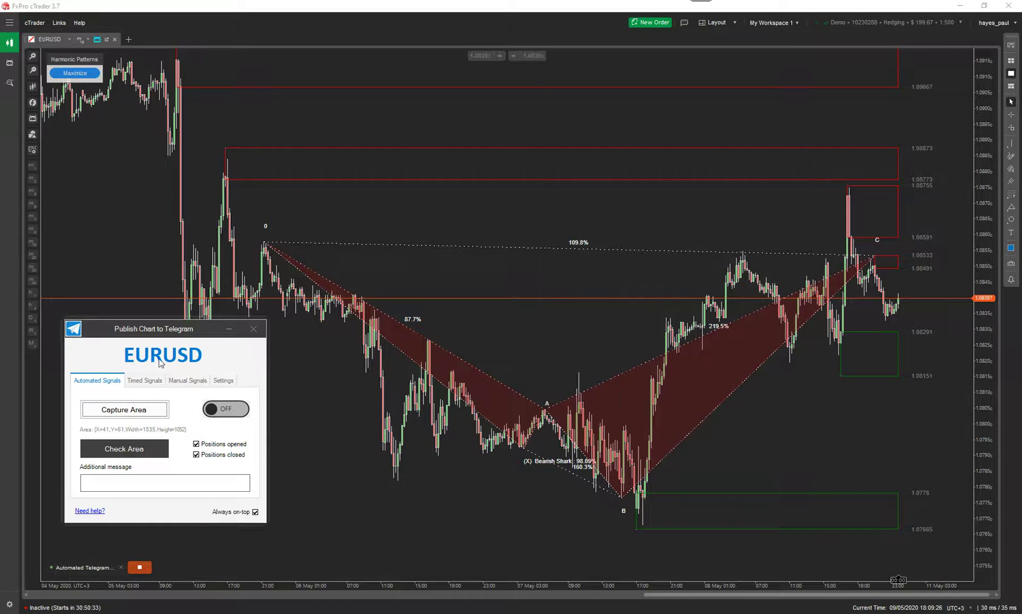
pyautogui.click(133, 448)
# Check the captured area on the chart, then change the timed interval from 60 to 1 minute.
pyautogui.click(132, 449)
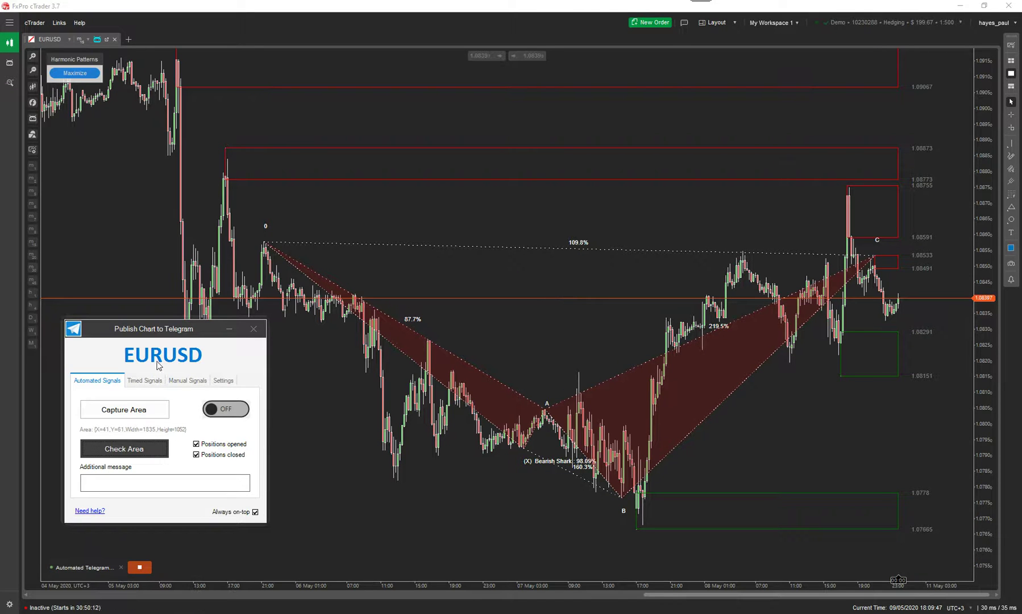
pyautogui.click(145, 381)
pyautogui.doubleClick(103, 462)
pyautogui.write('1')
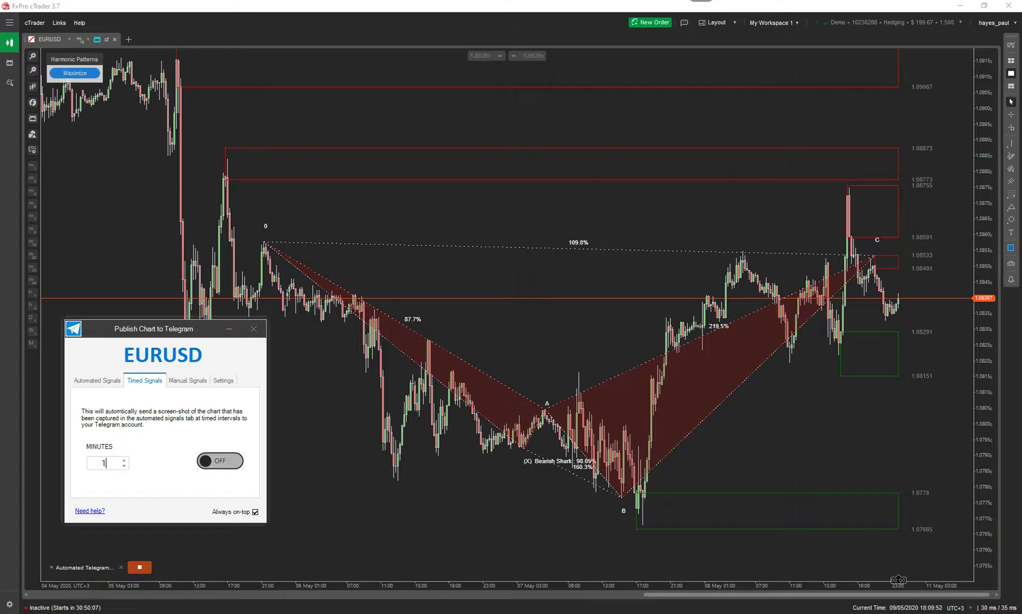
# Turn timed chart signals ON, review the Automated and Timed Signals tabs, and close the window.
pyautogui.click(230, 465)
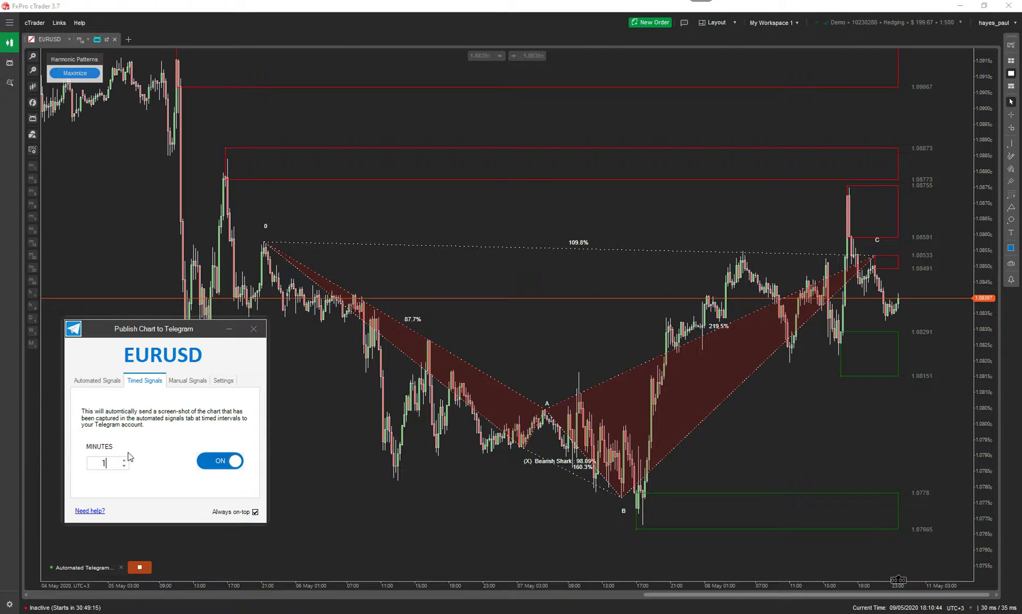
pyautogui.click(106, 382)
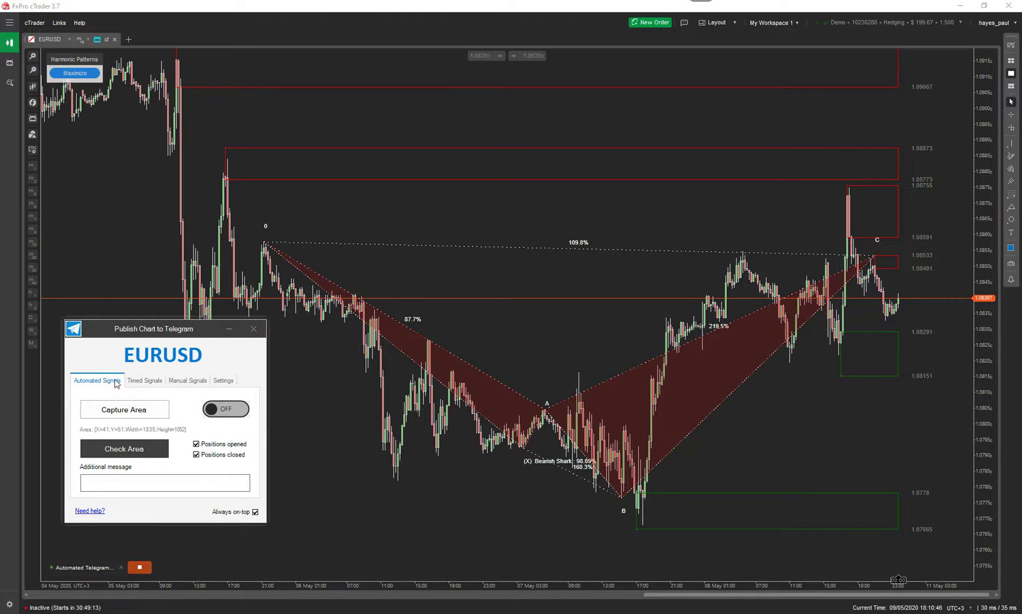
pyautogui.click(140, 381)
pyautogui.click(114, 380)
pyautogui.click(162, 380)
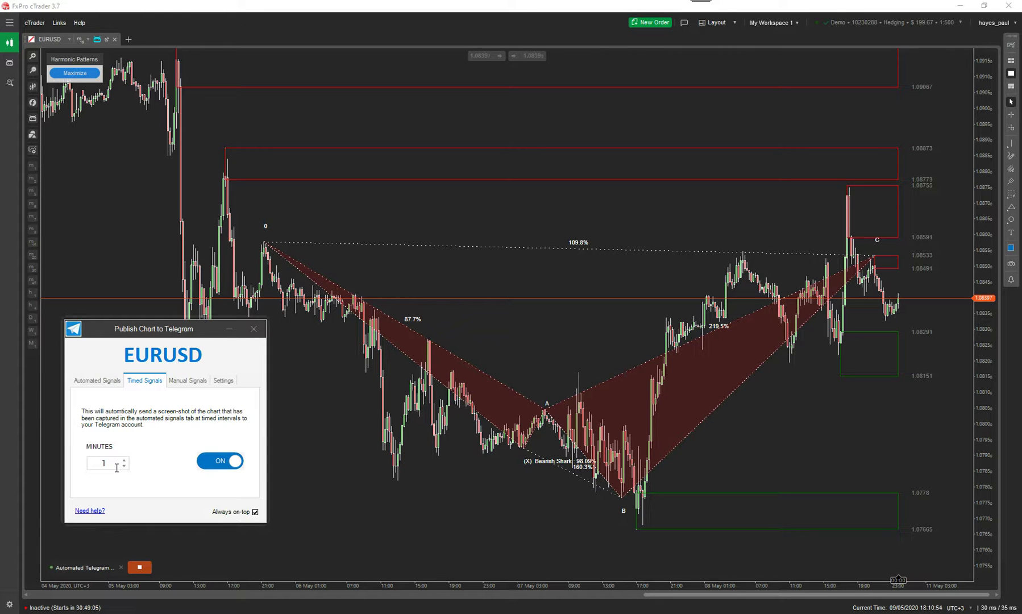
pyautogui.hotkey('alt', 'F4')
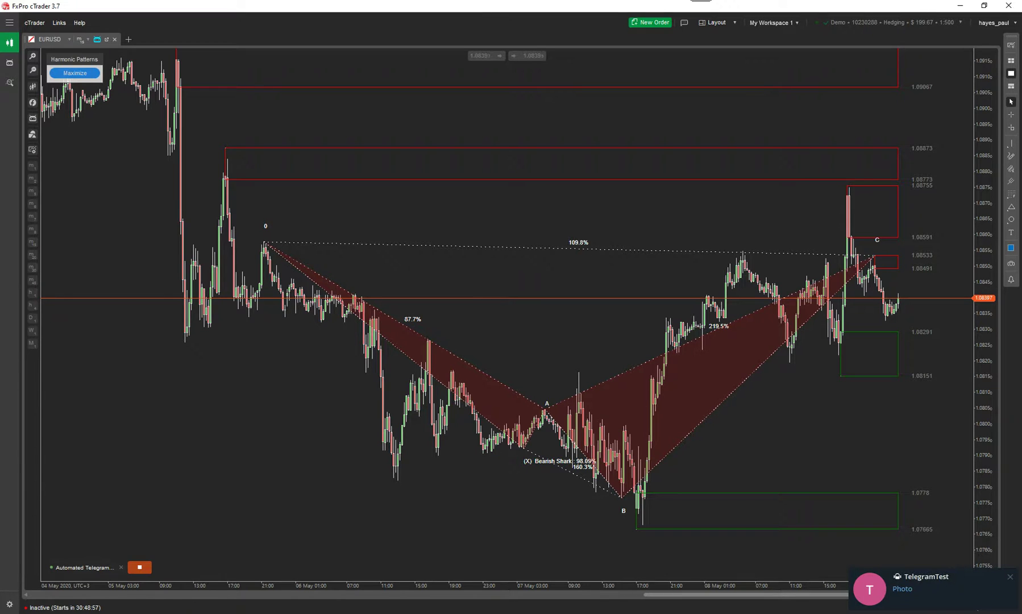
# View the bot's chart screenshot full size in the TelegramTest chat, close Telegram, and reopen the publishing window.
pyautogui.click(929, 590)
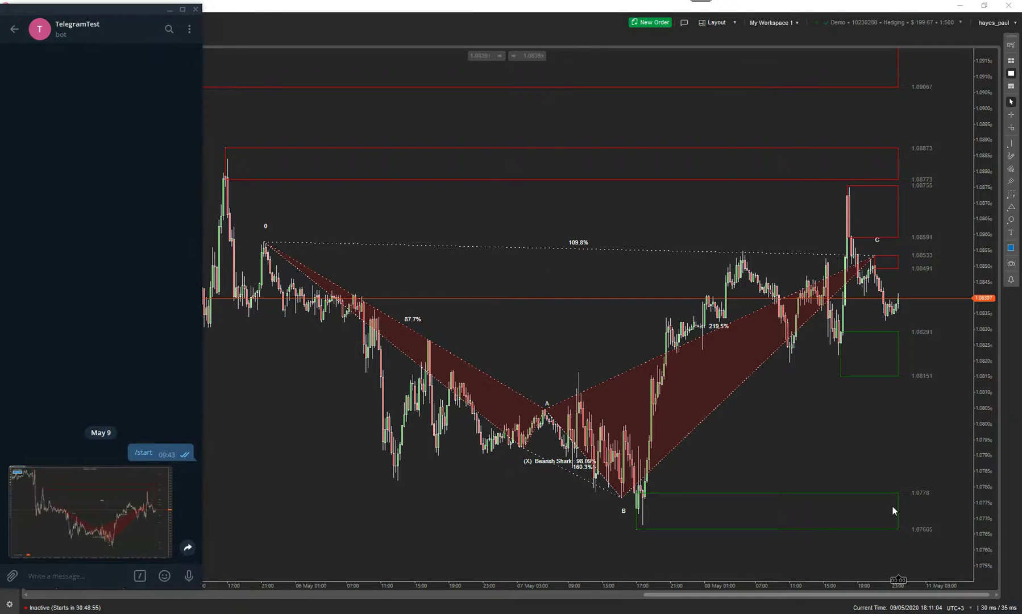
pyautogui.click(114, 491)
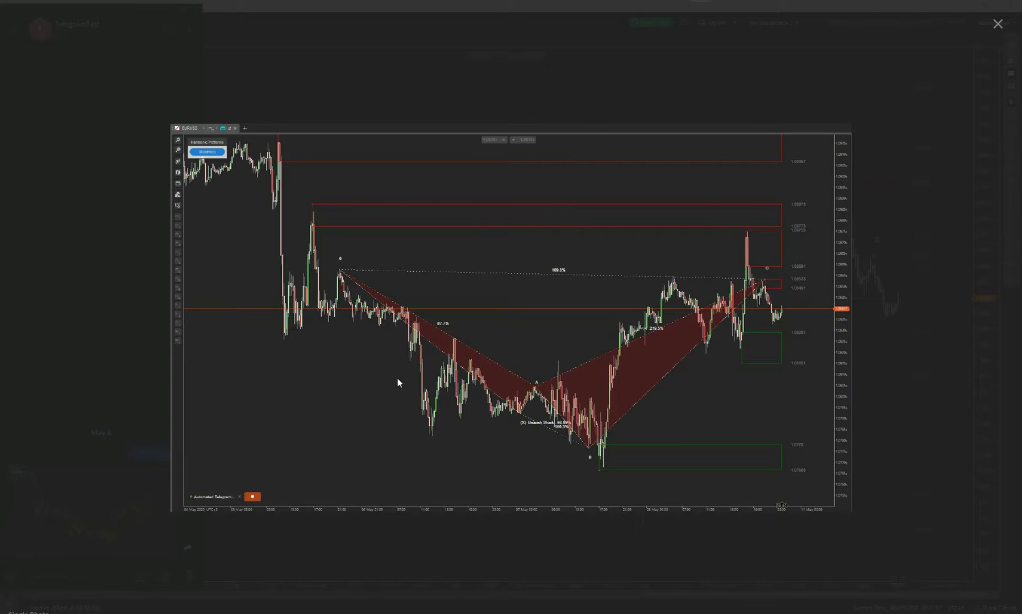
pyautogui.press('Escape')
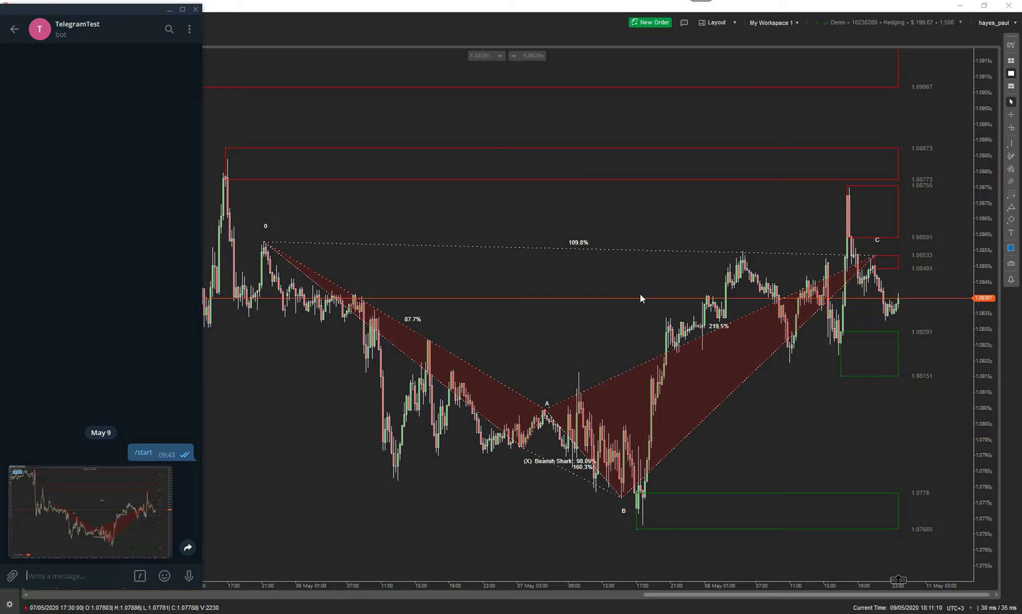
pyautogui.click(78, 502)
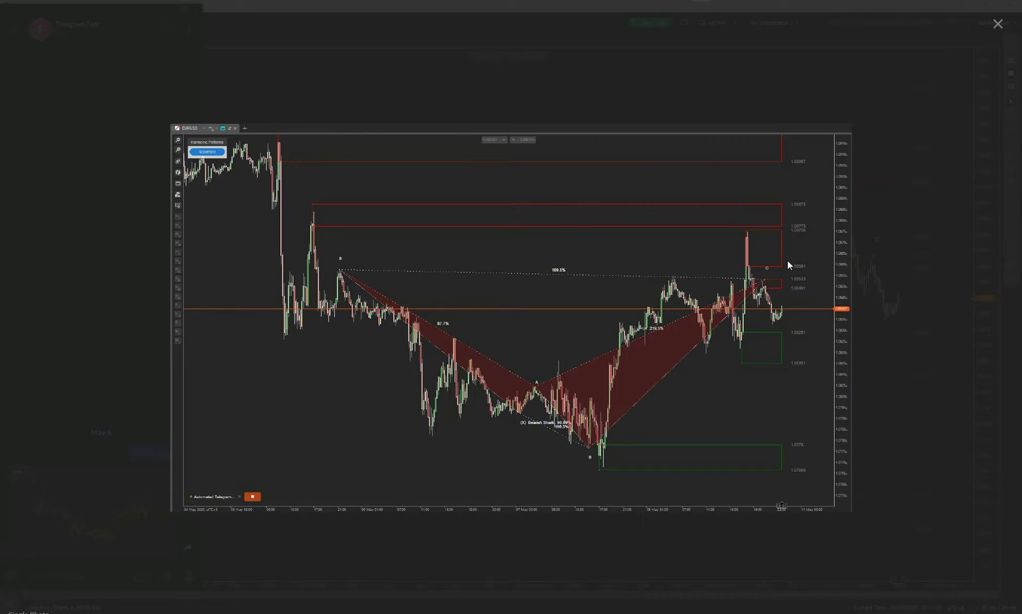
pyautogui.click(997, 24)
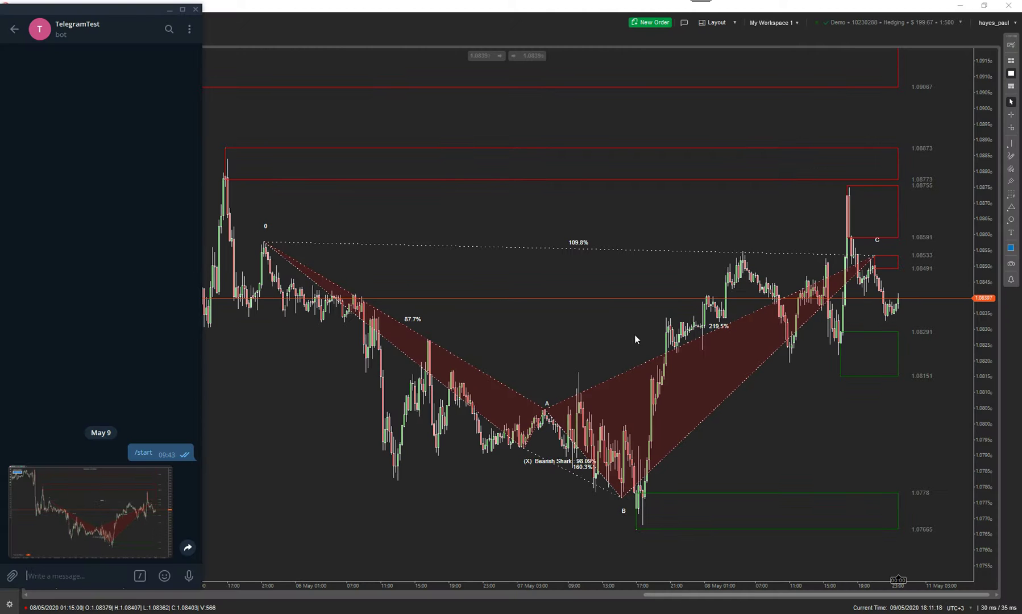
pyautogui.click(196, 9)
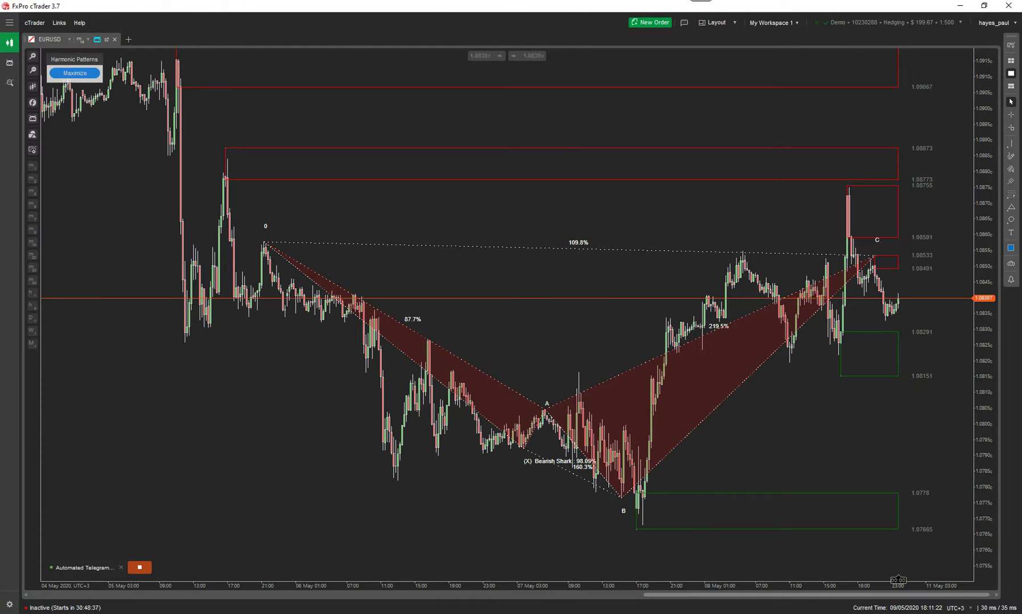
pyautogui.click(593, 565)
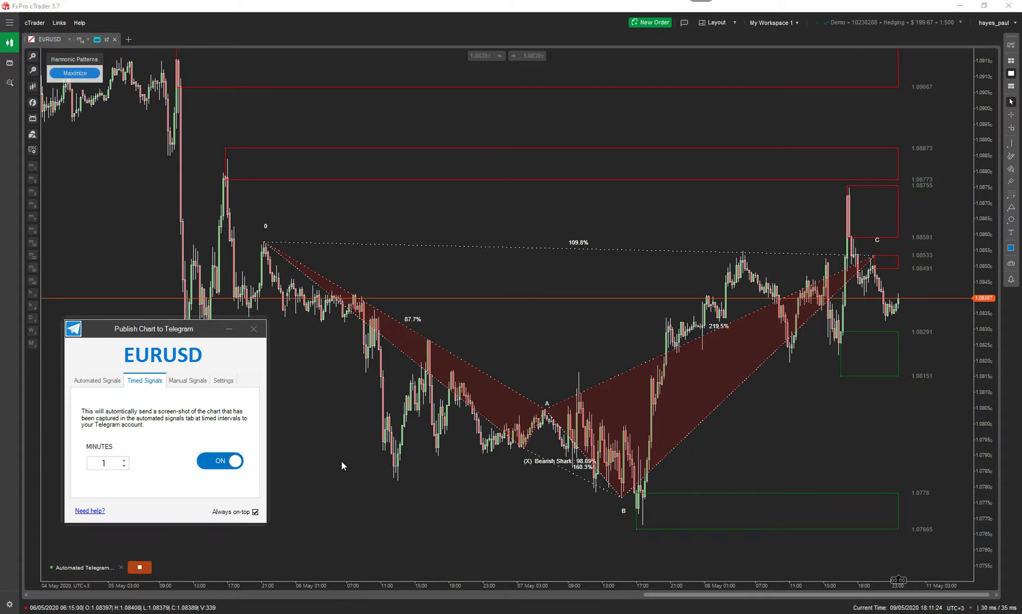
# Review the Automated, Timed and Manual Signals tabs, including the additional message field.
pyautogui.click(112, 386)
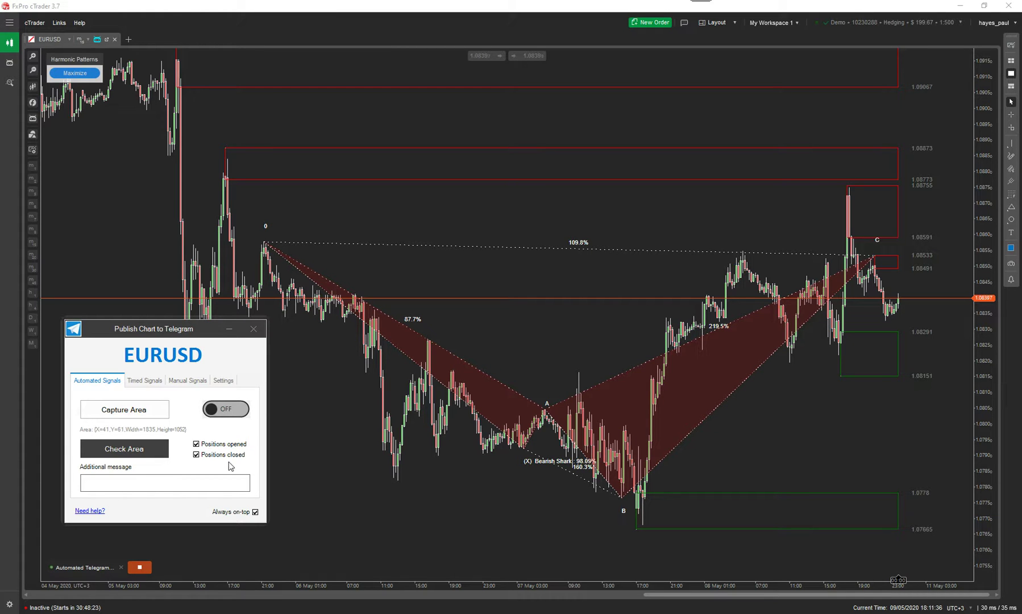
pyautogui.click(125, 481)
pyautogui.click(146, 381)
pyautogui.click(104, 382)
pyautogui.click(142, 382)
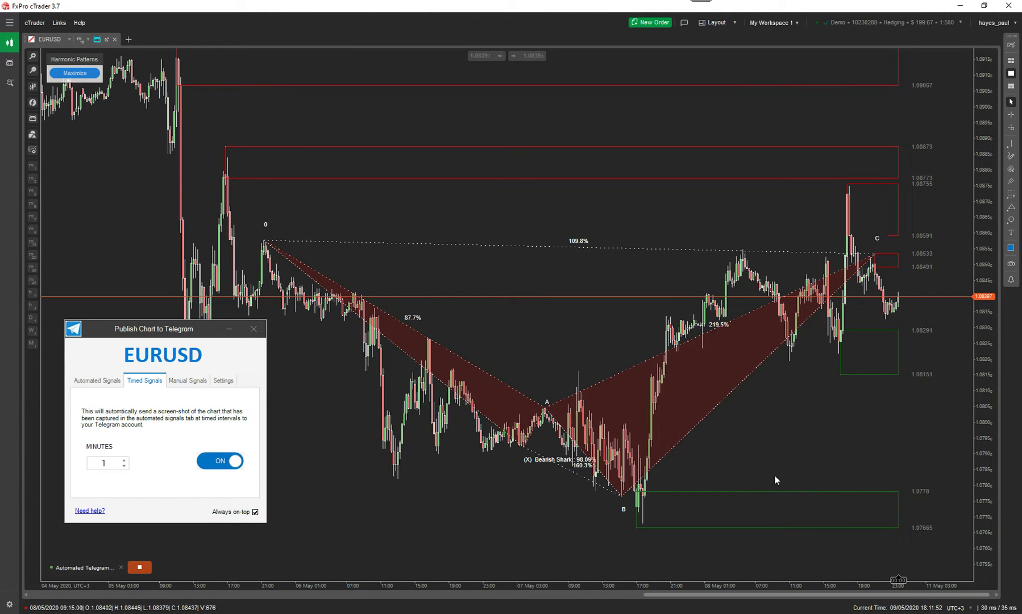
pyautogui.click(182, 382)
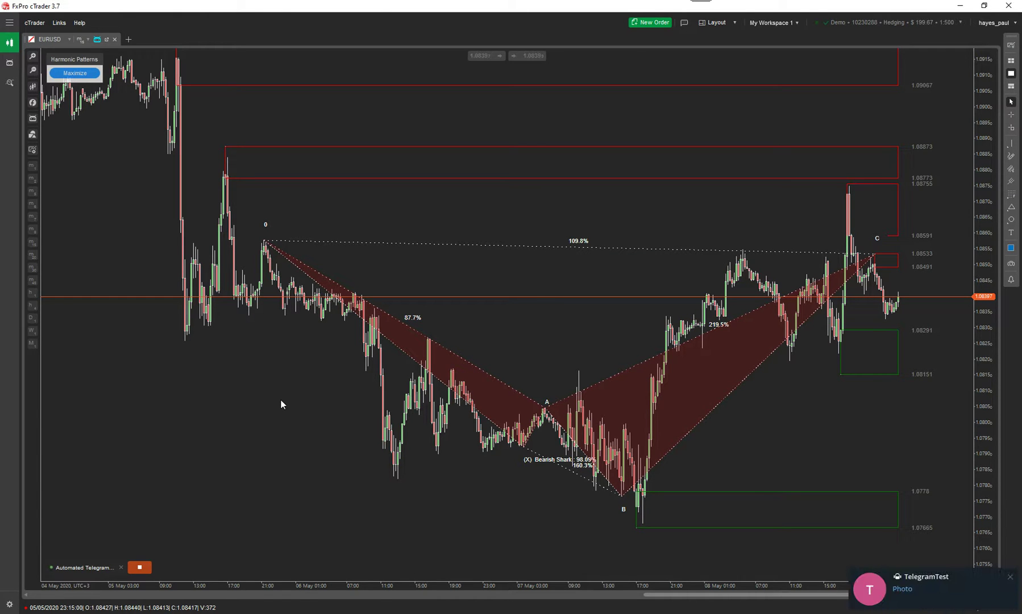
# View the latest timed chart shot full size in Telegram, then close Telegram.
pyautogui.click(922, 582)
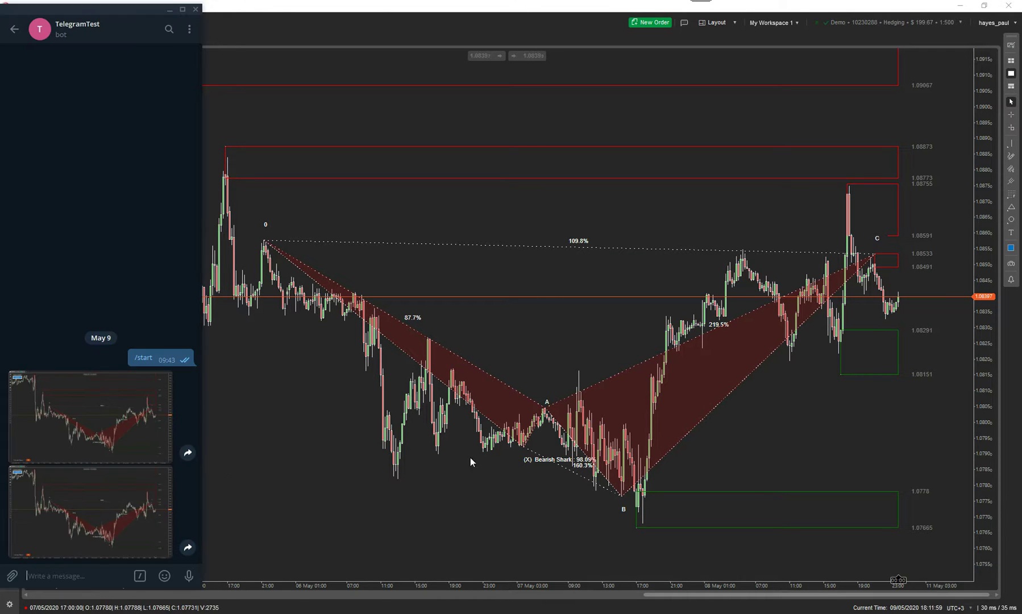
pyautogui.click(137, 499)
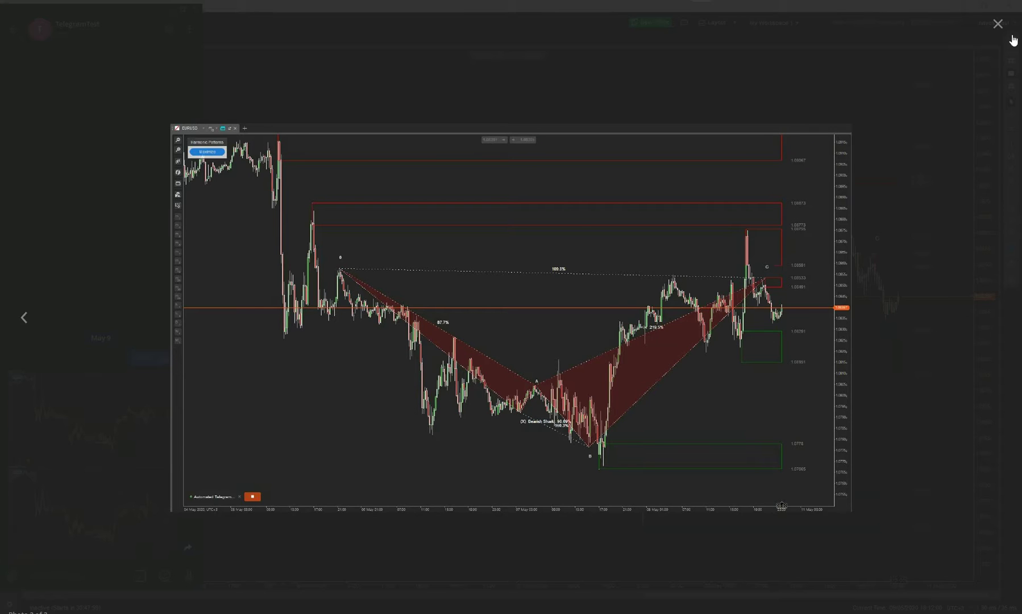
pyautogui.click(997, 23)
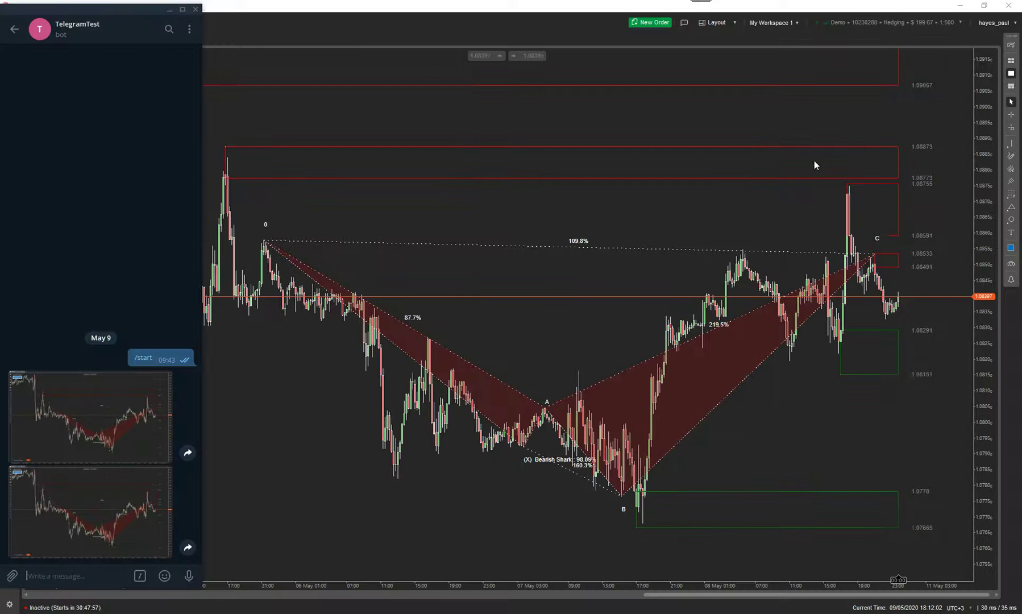
pyautogui.click(196, 10)
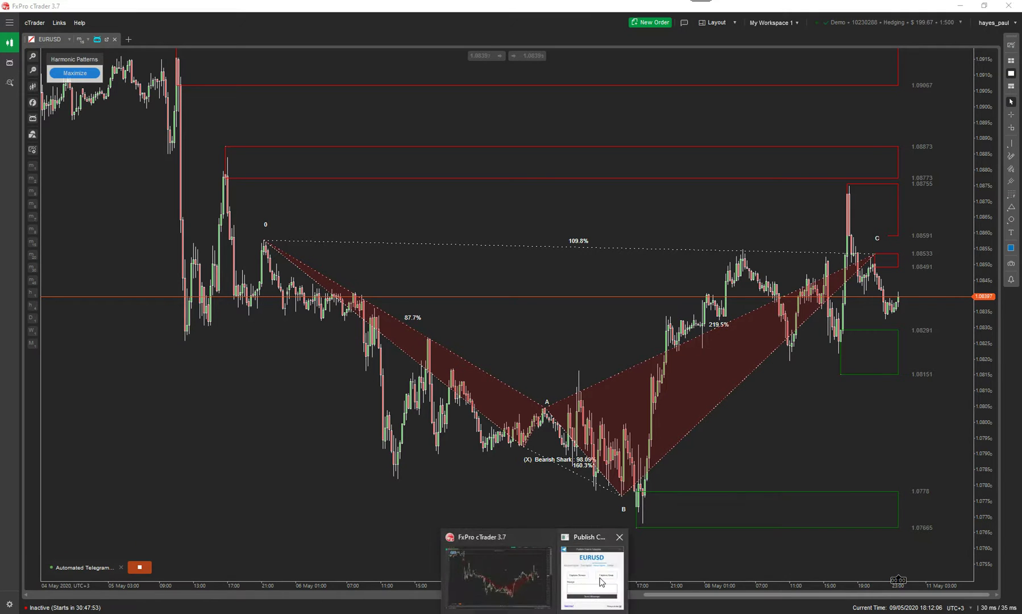
# Reset the timed interval to 60 minutes, close the publishing window, and maximise the ClickAlgo browser.
pyautogui.click(601, 581)
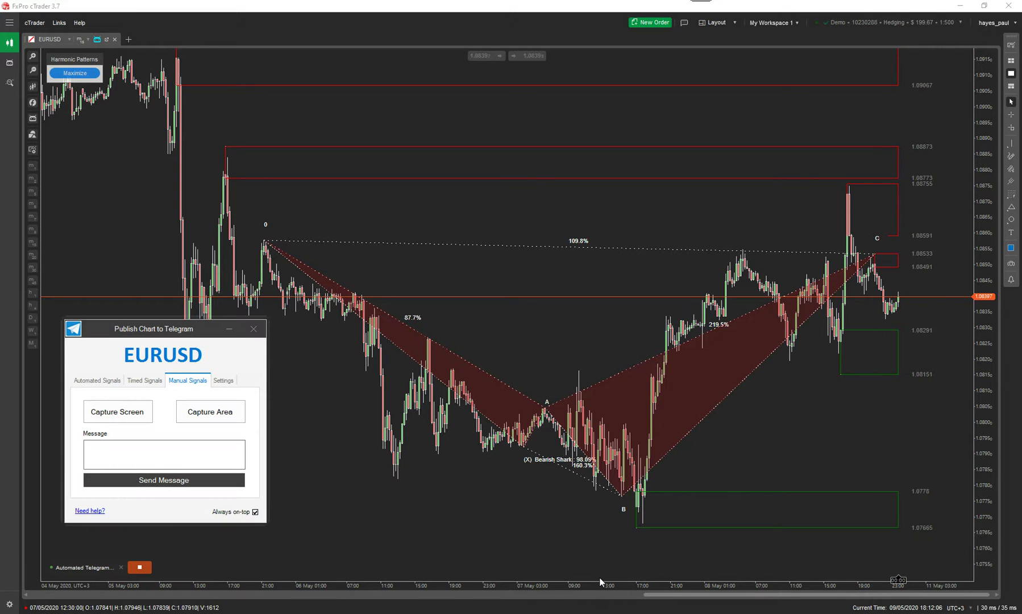
pyautogui.click(141, 382)
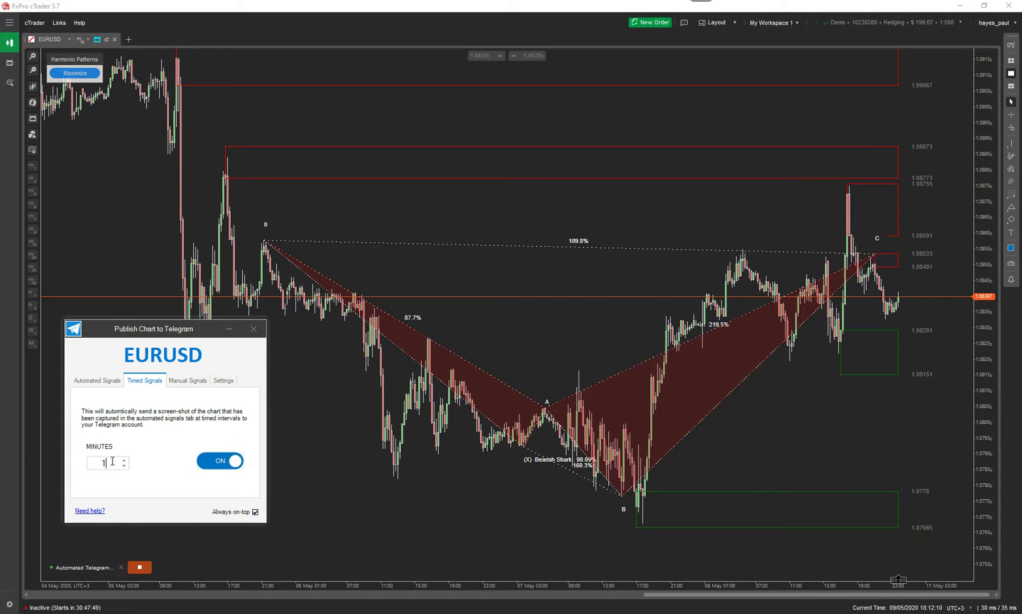
pyautogui.press('BackSpace')
pyautogui.write('60')
pyautogui.click(254, 328)
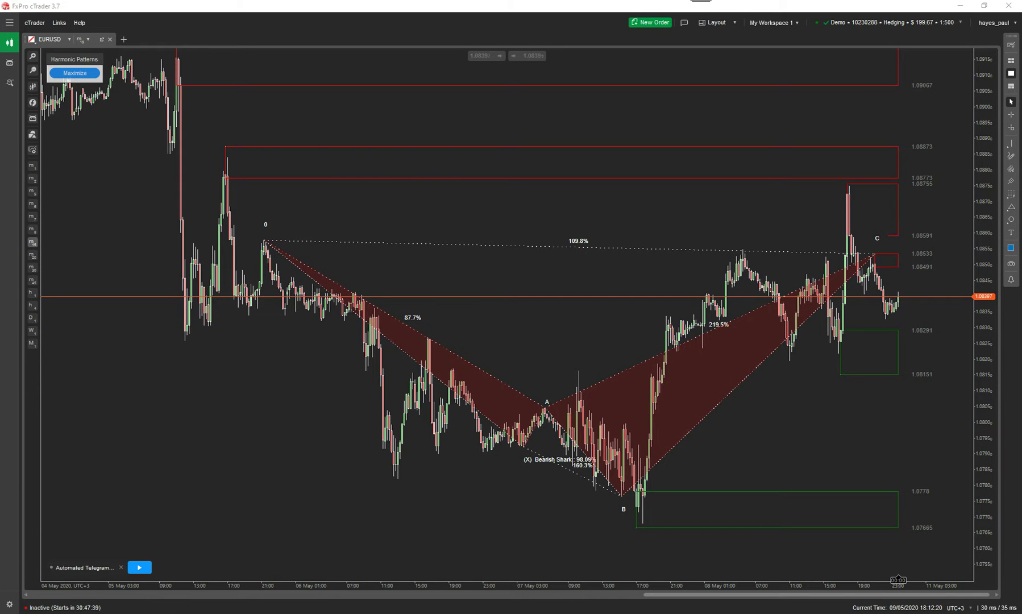
pyautogui.hotkey('alt', 'Tab')
pyautogui.doubleClick(272, 132)
# Go via Trading Software > Telegram Alerts to the £19.99 cTrader Automated Telegram Chart Signals page and scroll it.
pyautogui.click(96, 117)
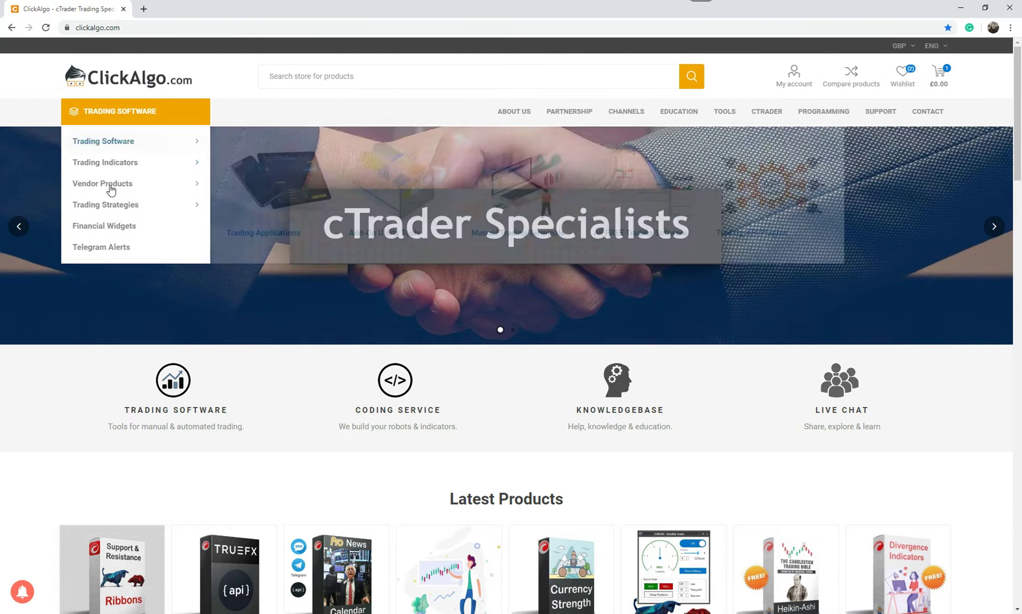
pyautogui.click(114, 248)
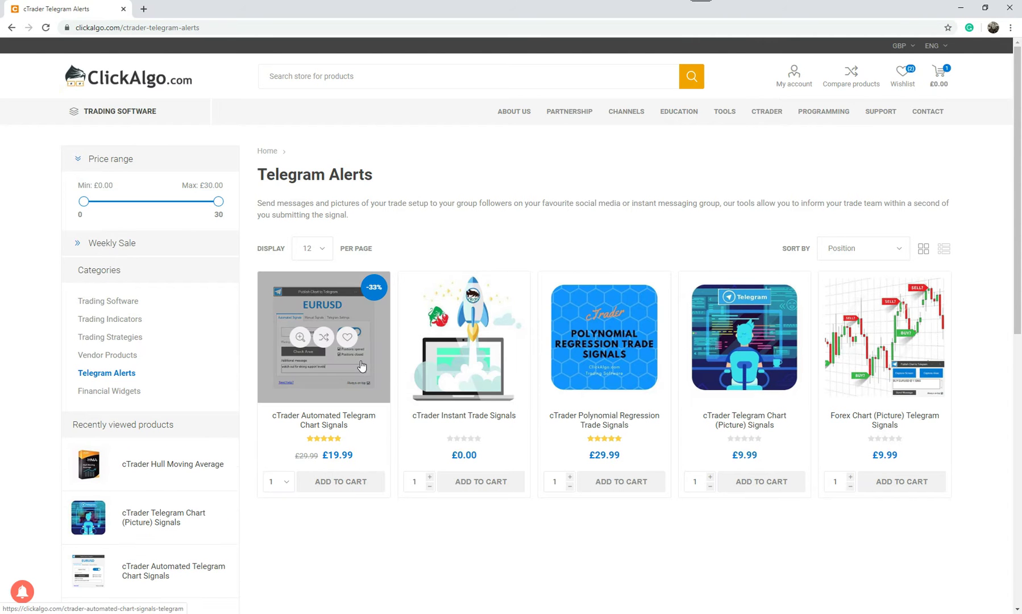
pyautogui.click(321, 352)
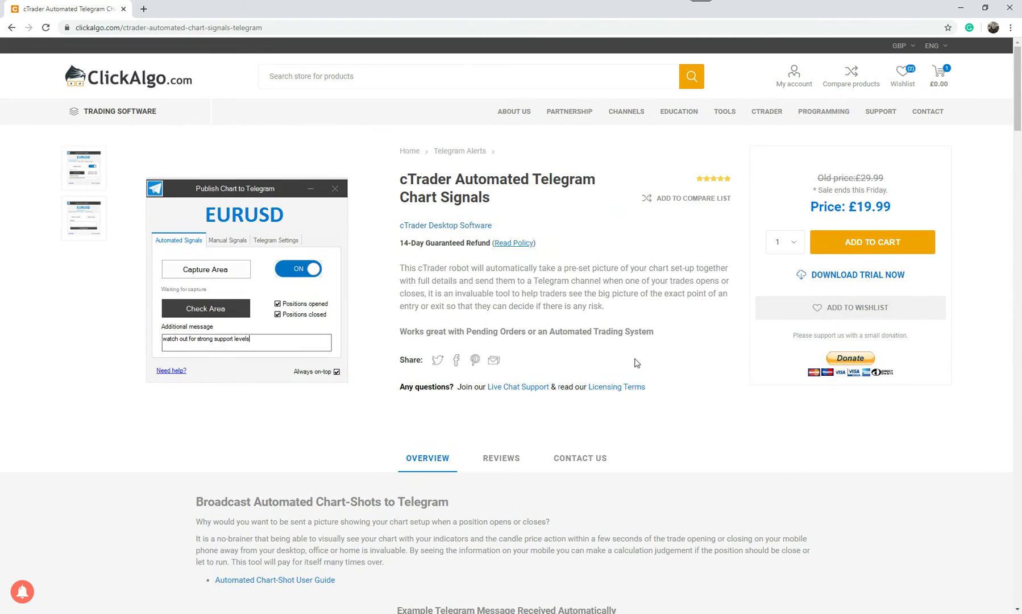
pyautogui.scroll(-10, 626, 360)
pyautogui.scroll(-12, 625, 363)
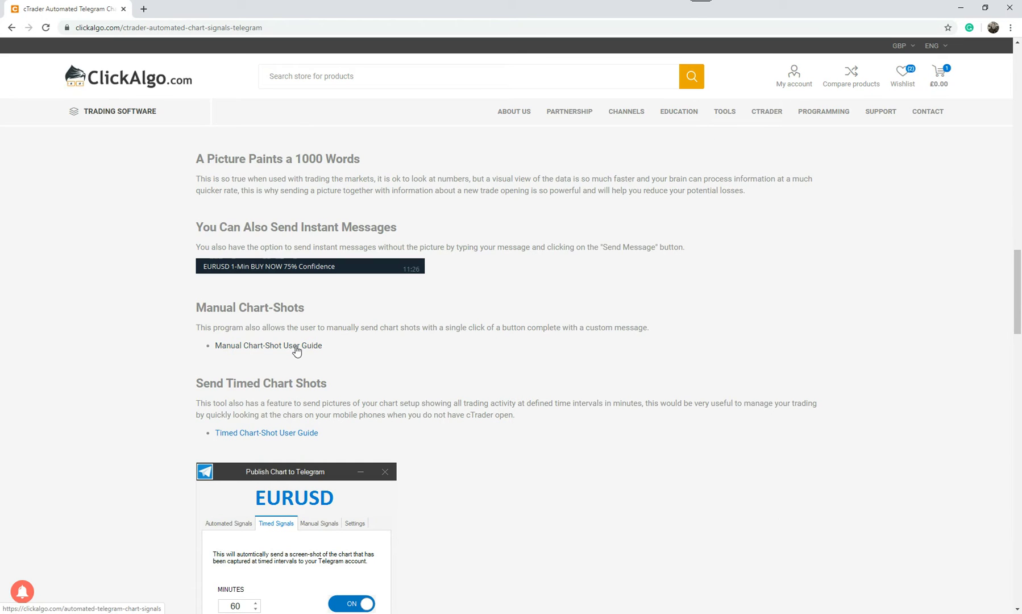
# Open the user guide in a new tab and browse Manual Signals, Automated Signals, Timed Chart Shots, then Telegram Configuration.
pyautogui.click(296, 351)
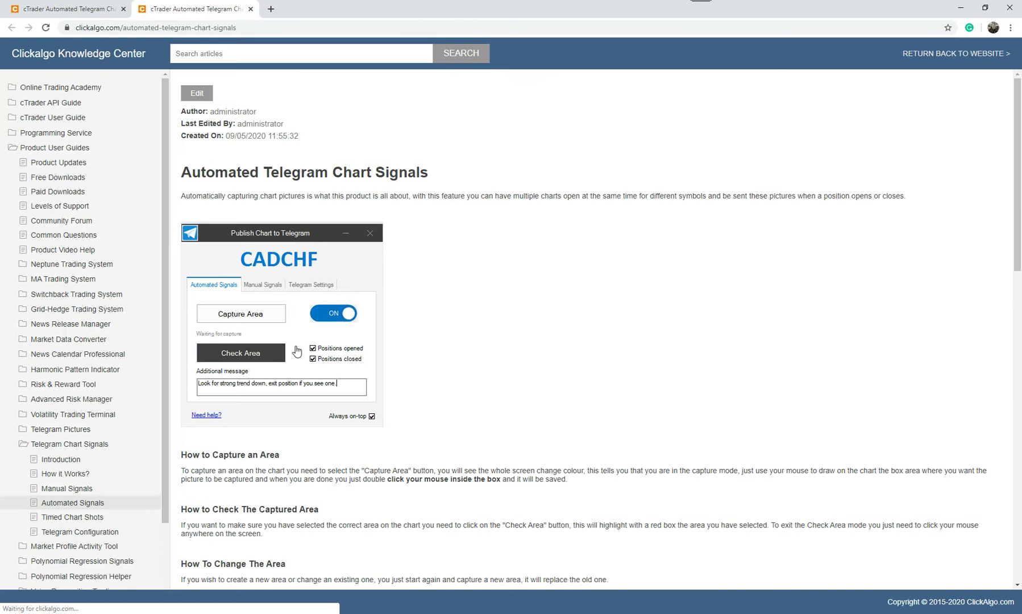
pyautogui.scroll(-1, 181, 368)
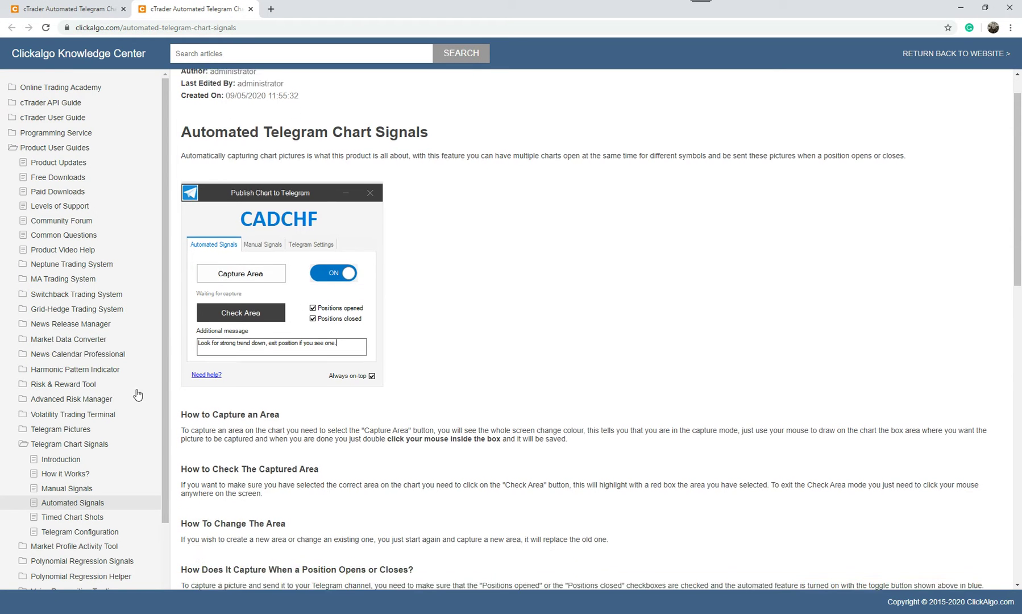
pyautogui.scroll(-1, 85, 409)
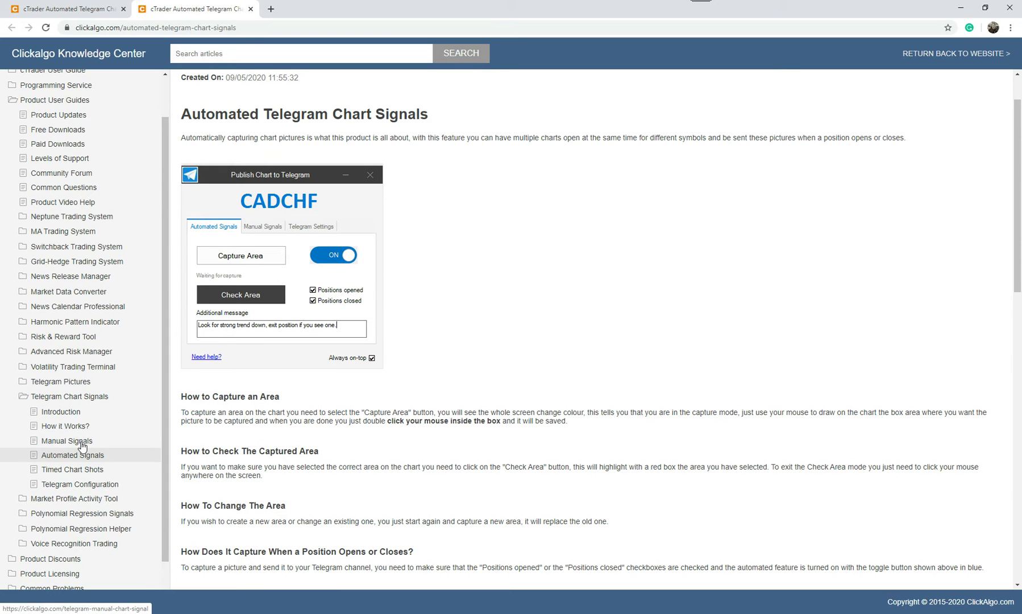
pyautogui.click(83, 446)
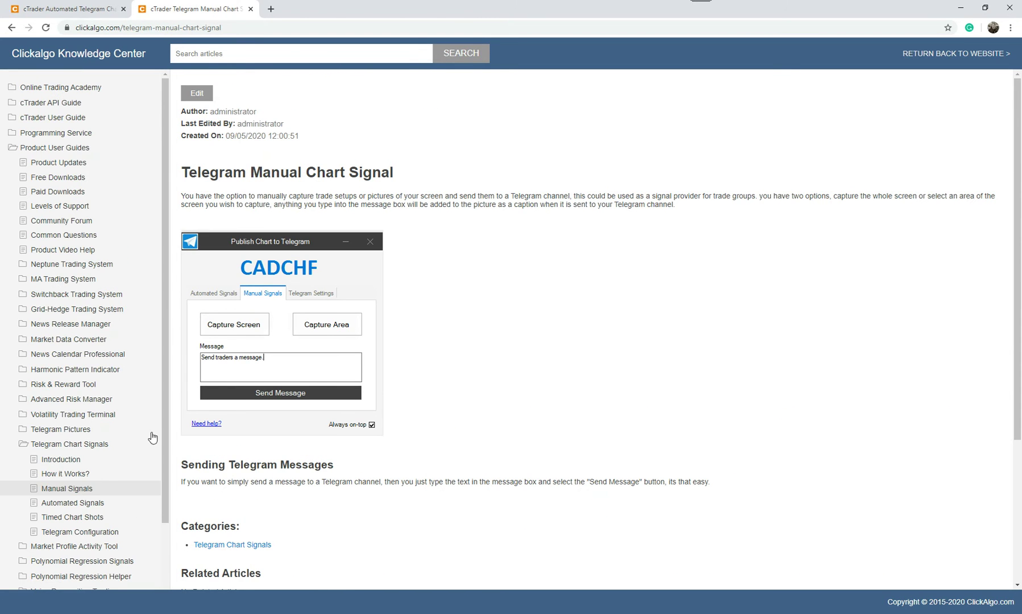
pyautogui.click(94, 505)
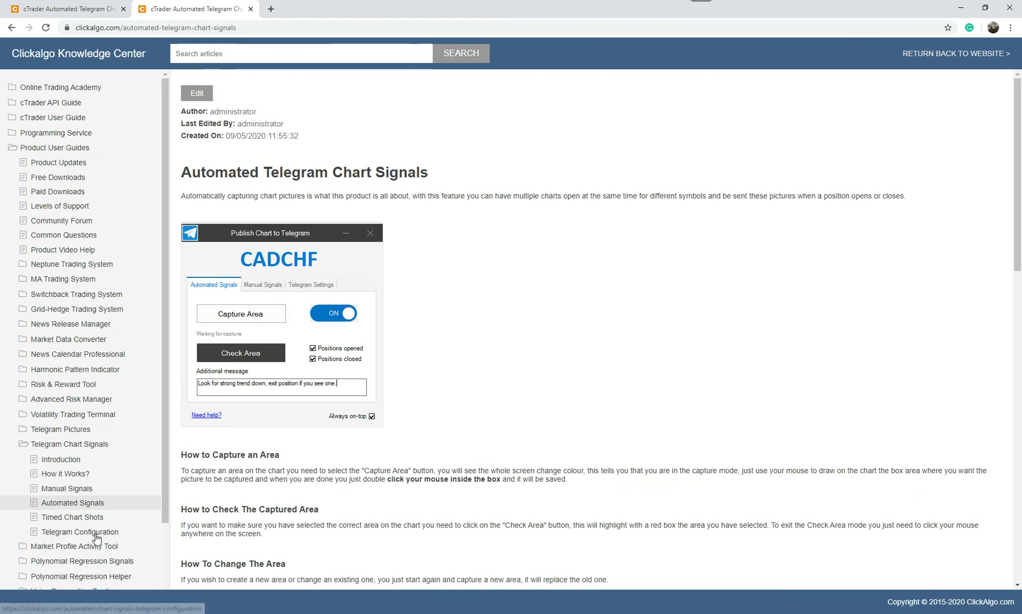
pyautogui.click(97, 521)
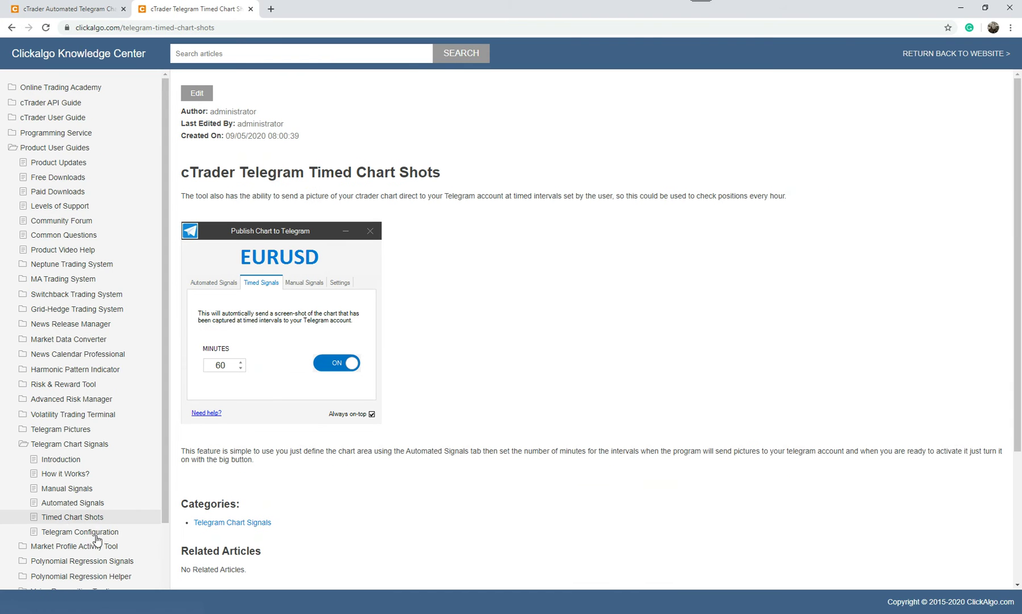
pyautogui.click(100, 530)
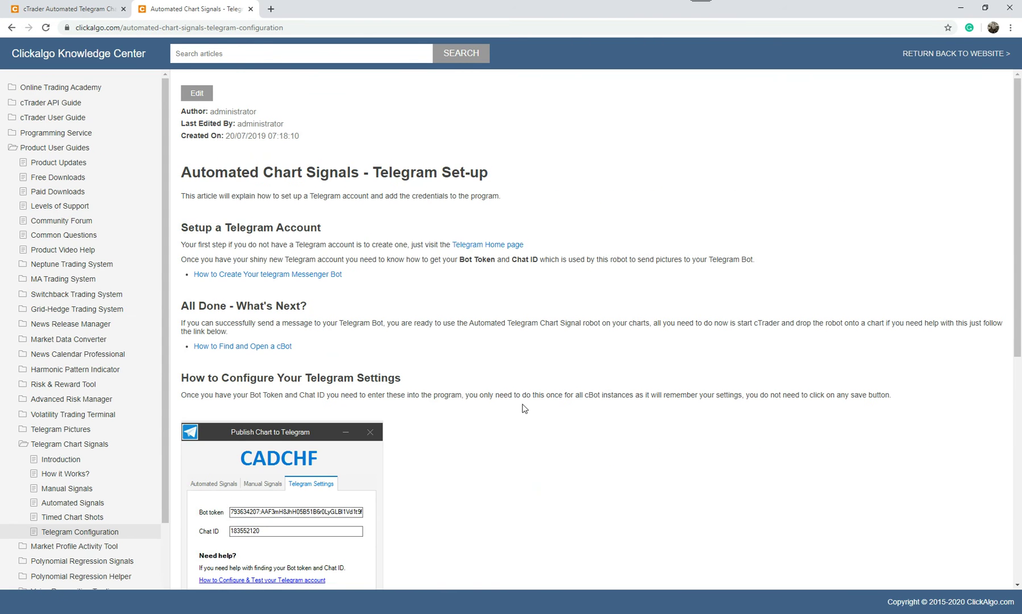